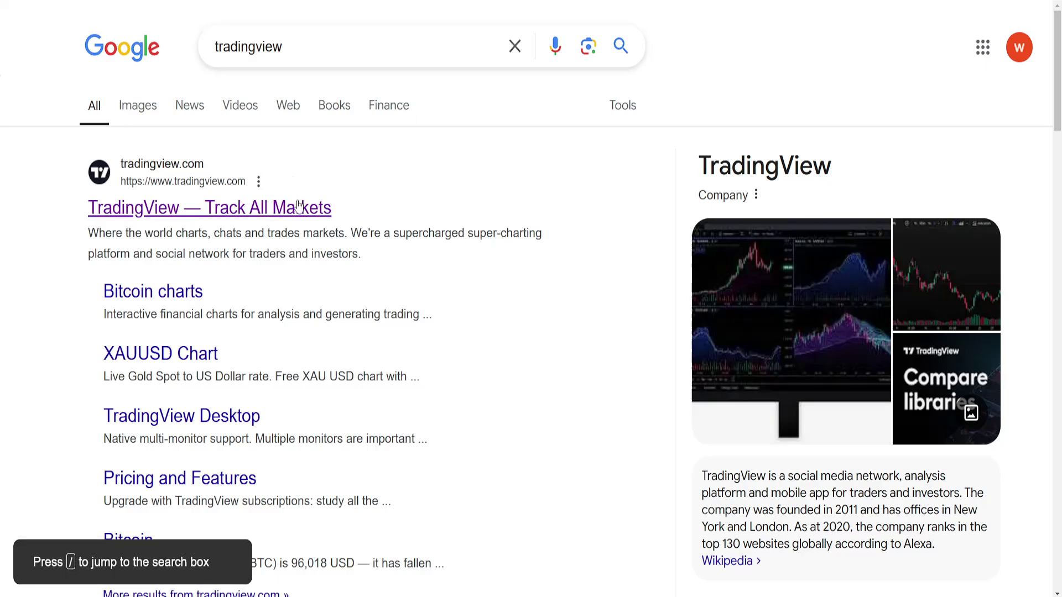
Go from the TradingView search result through Compare brokers to OKX's Learn more page.
{"action": "left_click", "coordinate": [320, 210]}
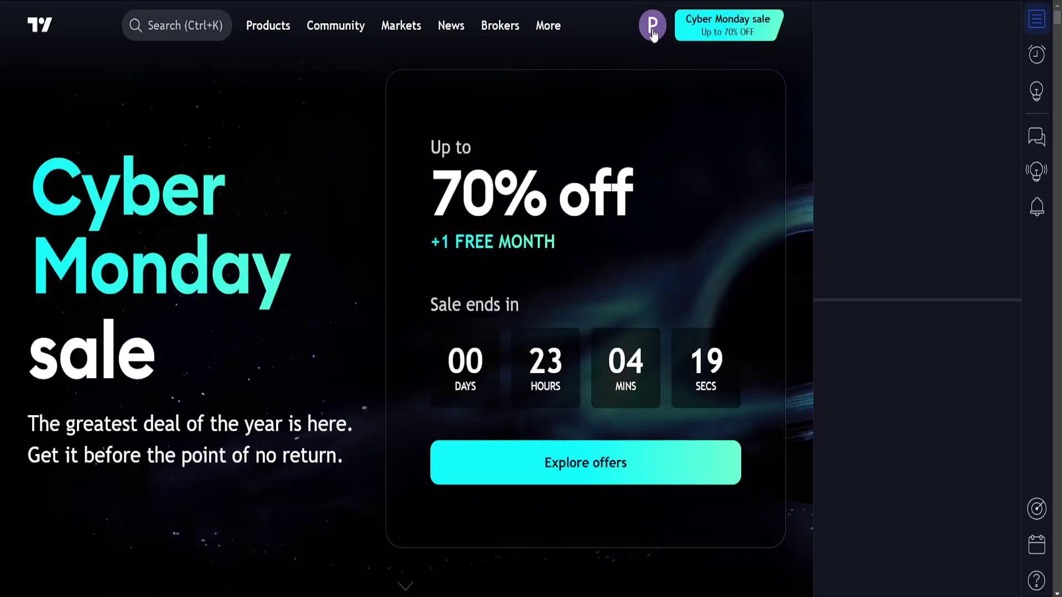
{"action": "left_click", "coordinate": [653, 37]}
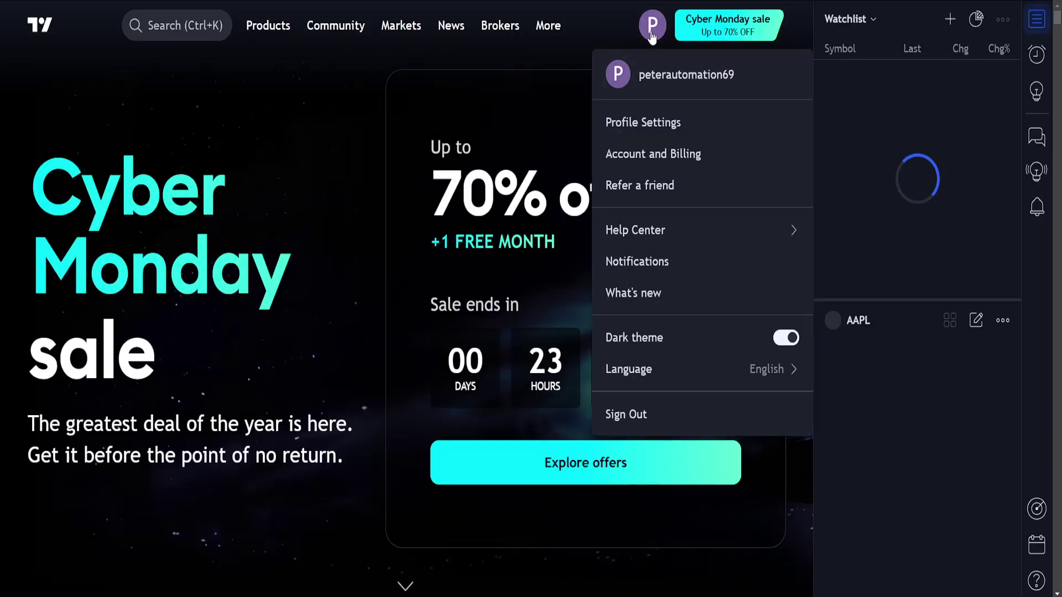
{"action": "left_click", "coordinate": [654, 32]}
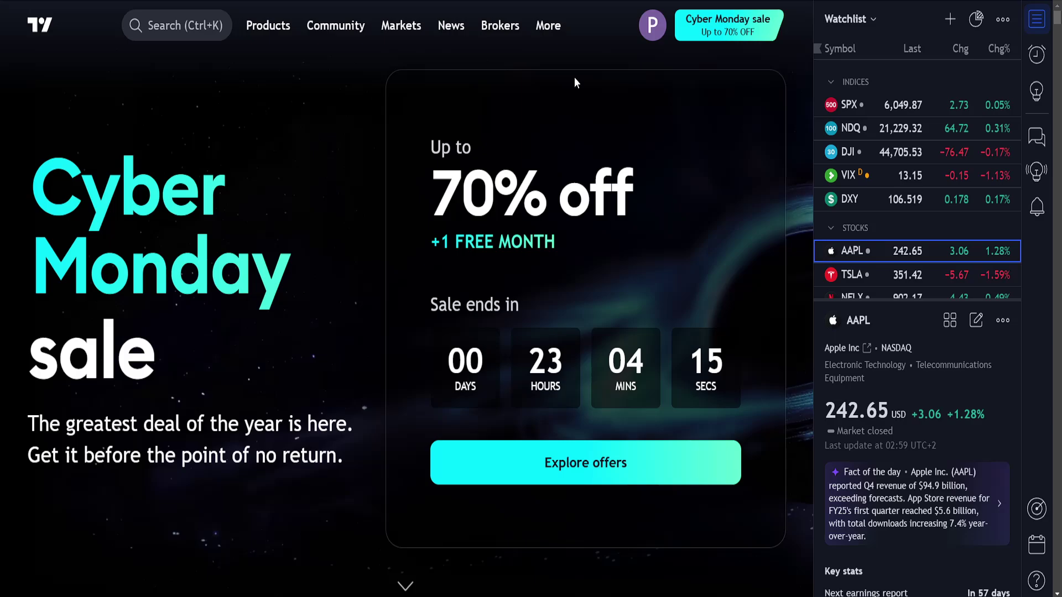
{"action": "mouse_move", "coordinate": [499, 25]}
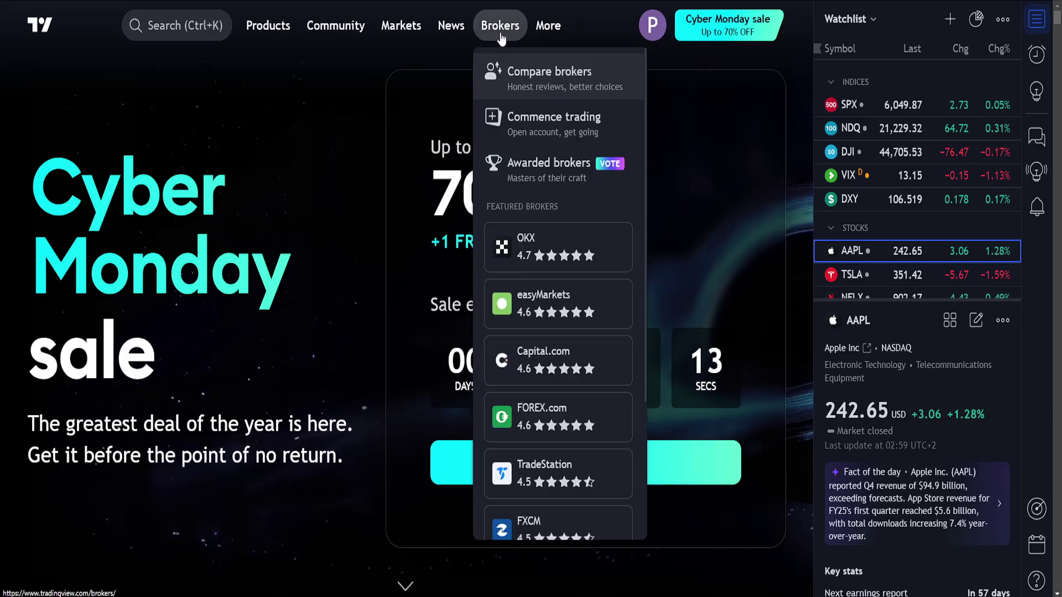
{"action": "left_click", "coordinate": [535, 87]}
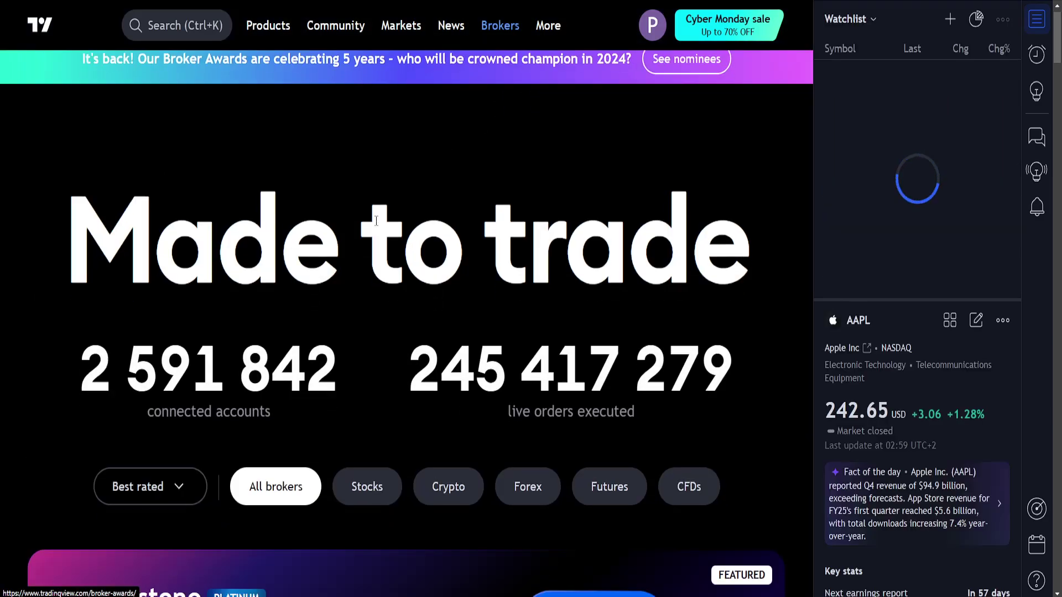
{"action": "scroll", "coordinate": [374, 221], "scroll_direction": "down", "scroll_amount": 5}
{"action": "scroll", "coordinate": [374, 221], "scroll_direction": "down", "scroll_amount": 2}
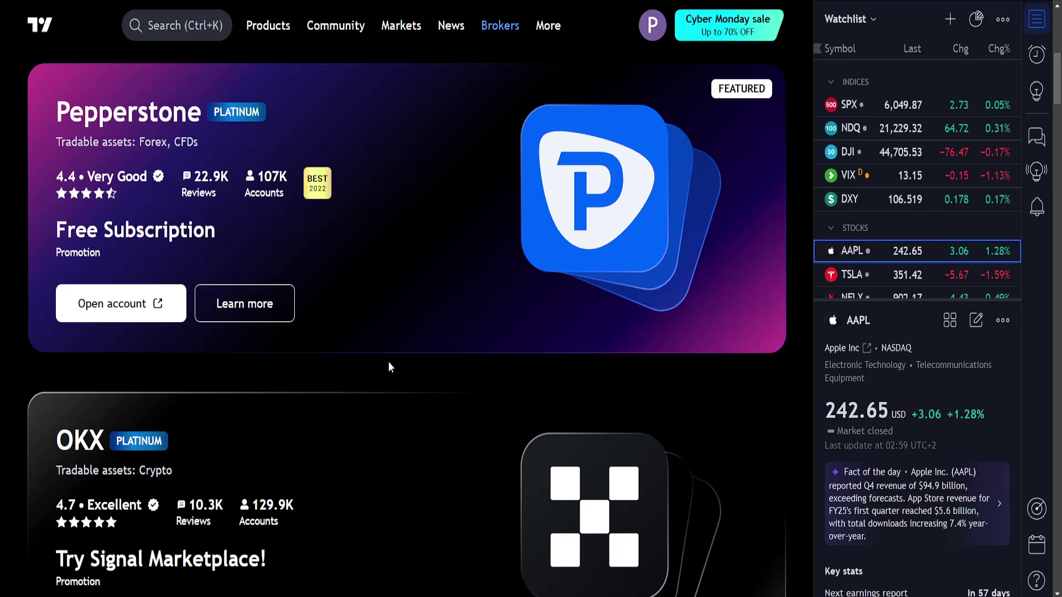
{"action": "scroll", "coordinate": [386, 362], "scroll_direction": "down", "scroll_amount": 1}
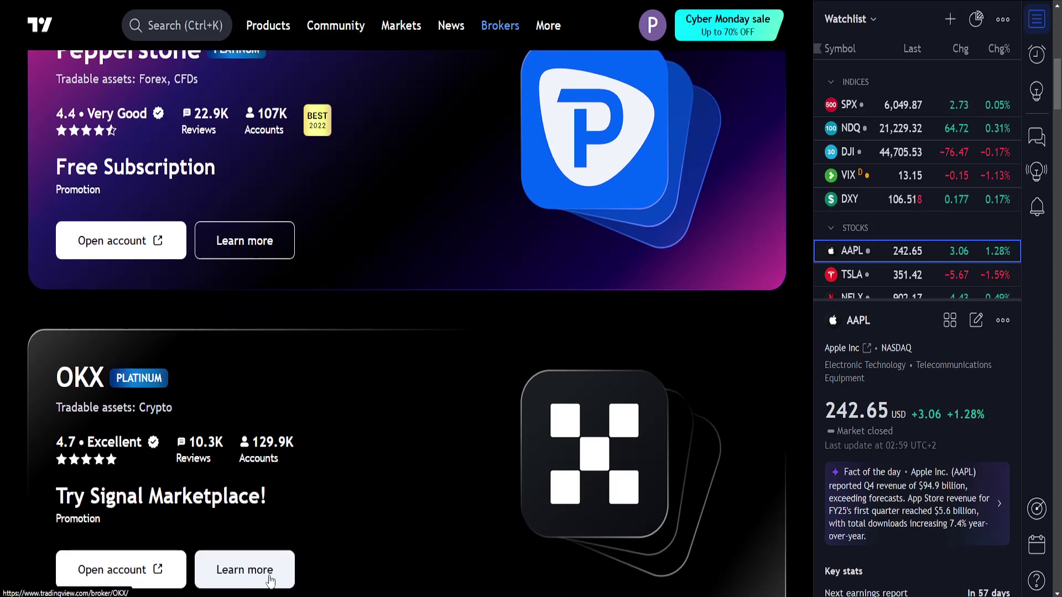
{"action": "left_click", "coordinate": [269, 580]}
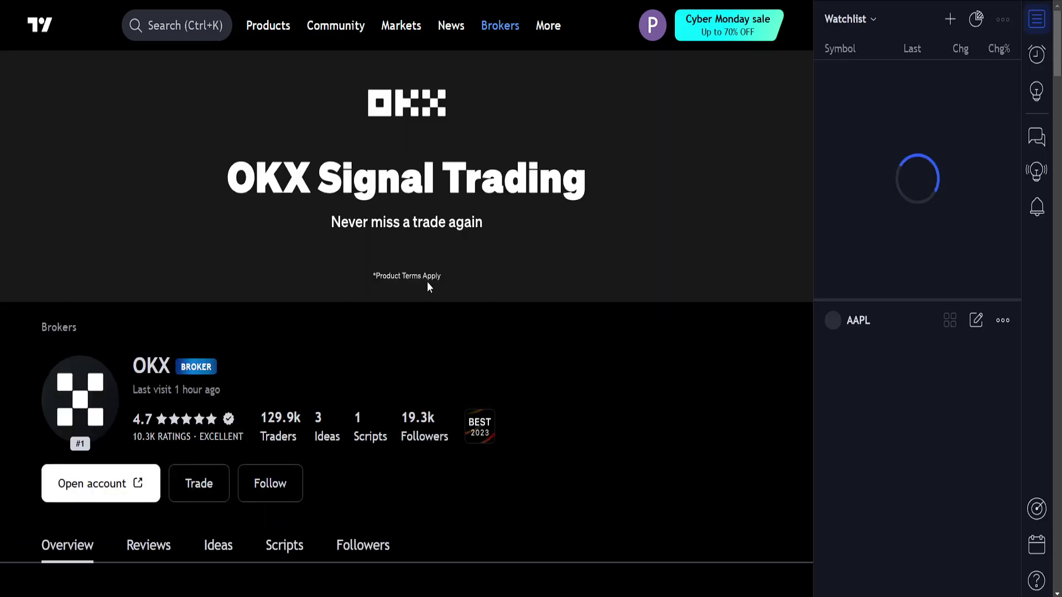
{"action": "scroll", "coordinate": [427, 284], "scroll_direction": "down", "scroll_amount": 2}
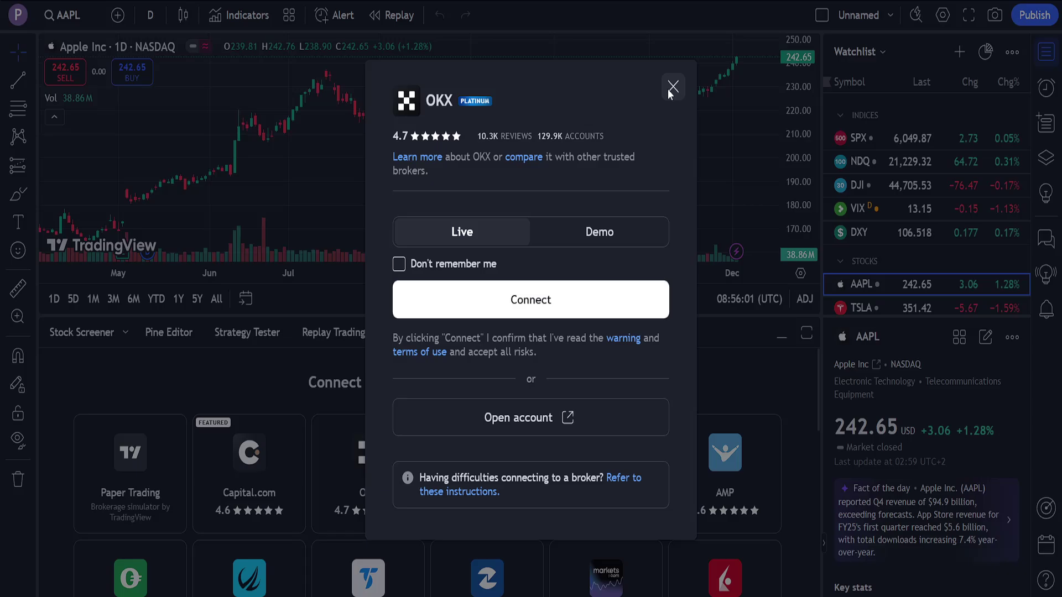
Close the OKX connect dialog over the AAPL chart's trading panel.
{"action": "left_click", "coordinate": [671, 87]}
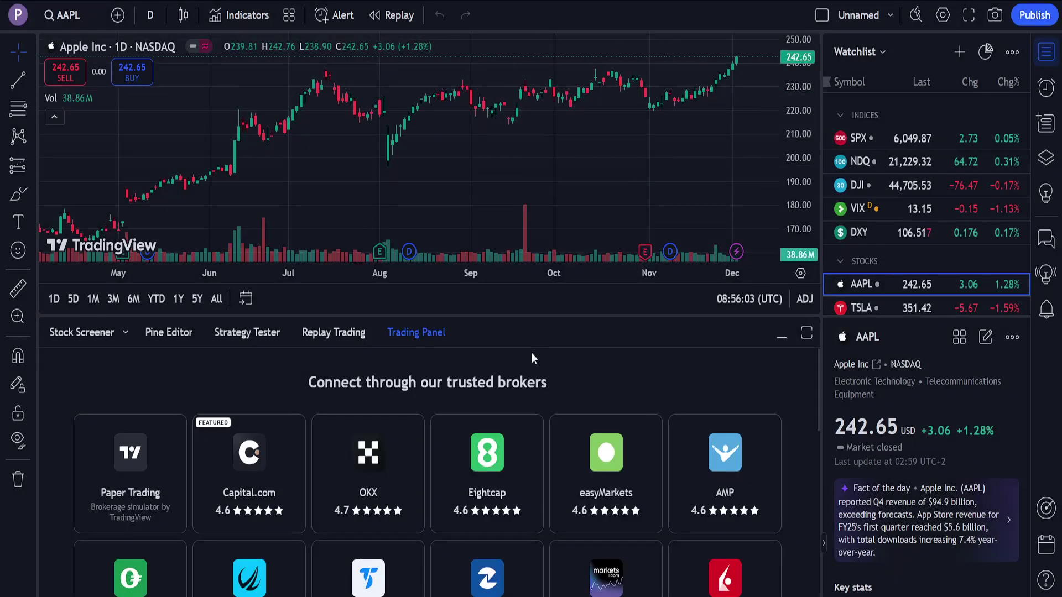
{"action": "scroll", "coordinate": [532, 353], "scroll_direction": "down", "scroll_amount": 2}
{"action": "scroll", "coordinate": [531, 352], "scroll_direction": "down", "scroll_amount": 1}
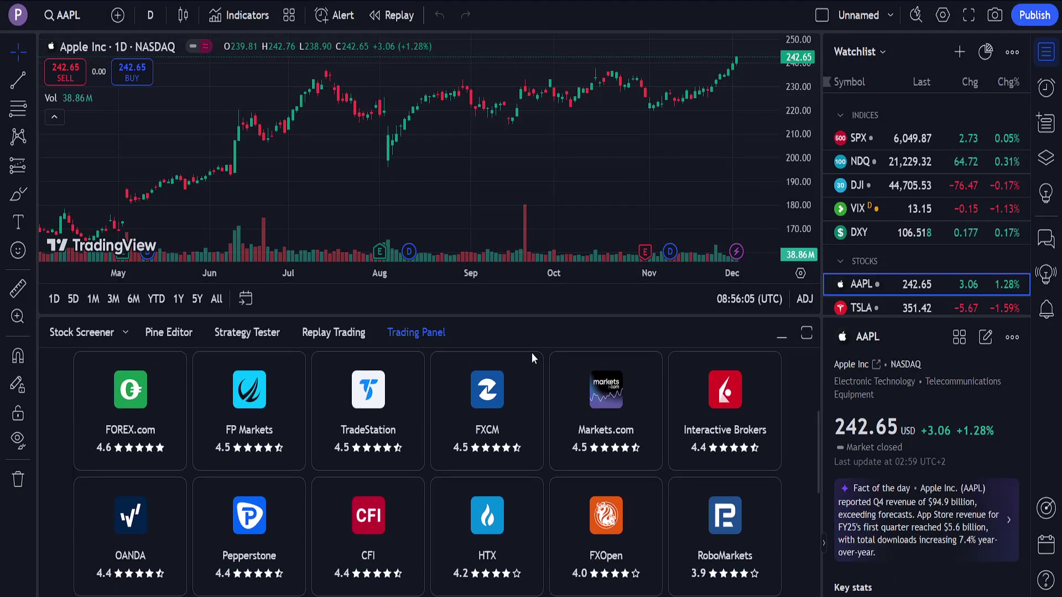
Collapse and reopen the trading panel, then open the All brokers list.
{"action": "left_click", "coordinate": [426, 338]}
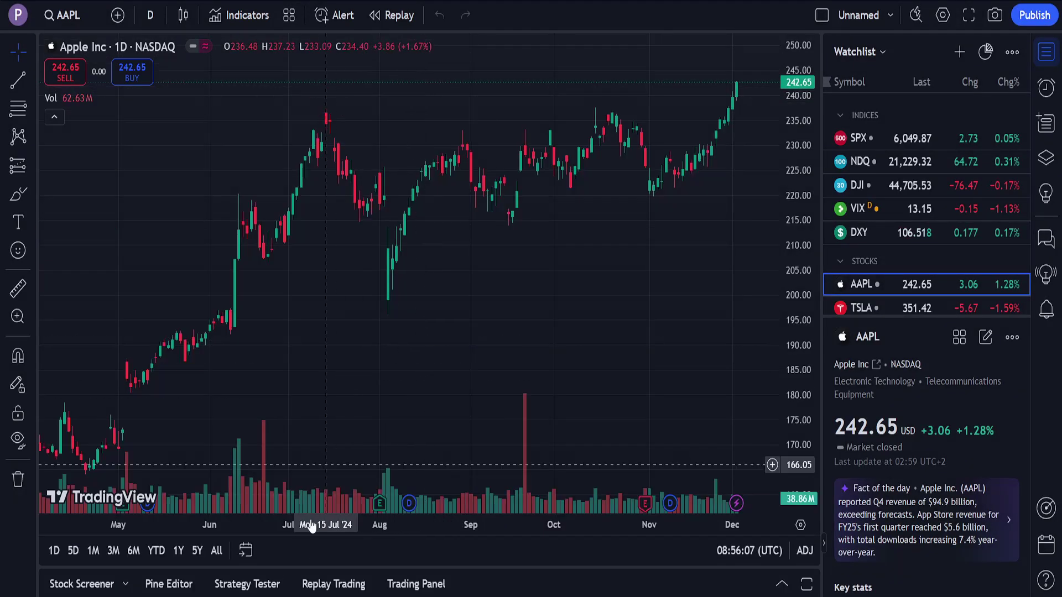
{"action": "left_click", "coordinate": [431, 582]}
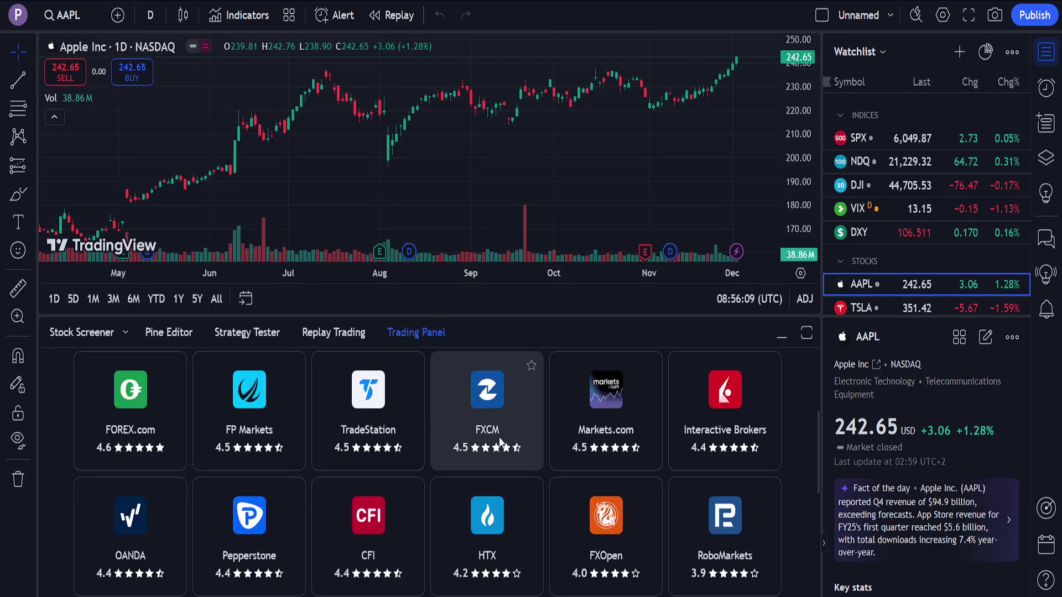
{"action": "scroll", "coordinate": [488, 457], "scroll_direction": "down", "scroll_amount": 2}
{"action": "scroll", "coordinate": [489, 458], "scroll_direction": "down", "scroll_amount": 1}
{"action": "scroll", "coordinate": [489, 458], "scroll_direction": "down", "scroll_amount": 1}
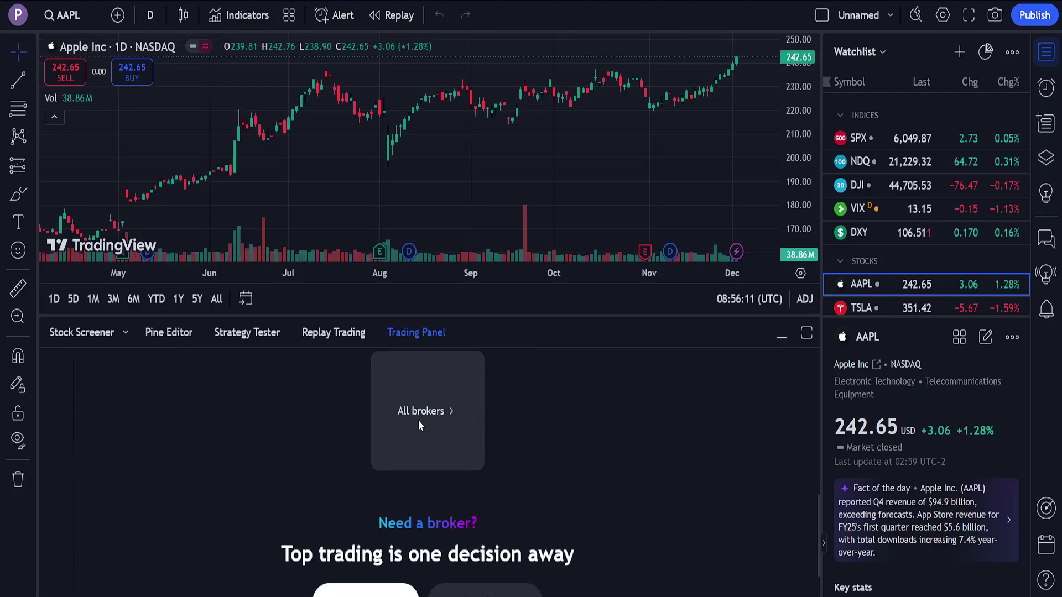
{"action": "left_click", "coordinate": [426, 437]}
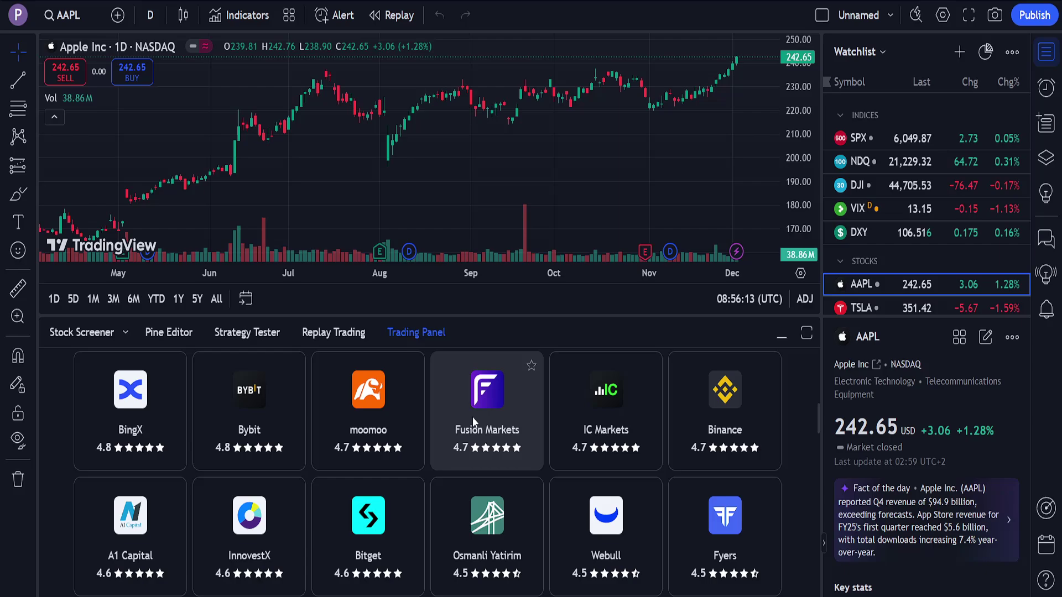
{"action": "scroll", "coordinate": [473, 417], "scroll_direction": "down", "scroll_amount": 1}
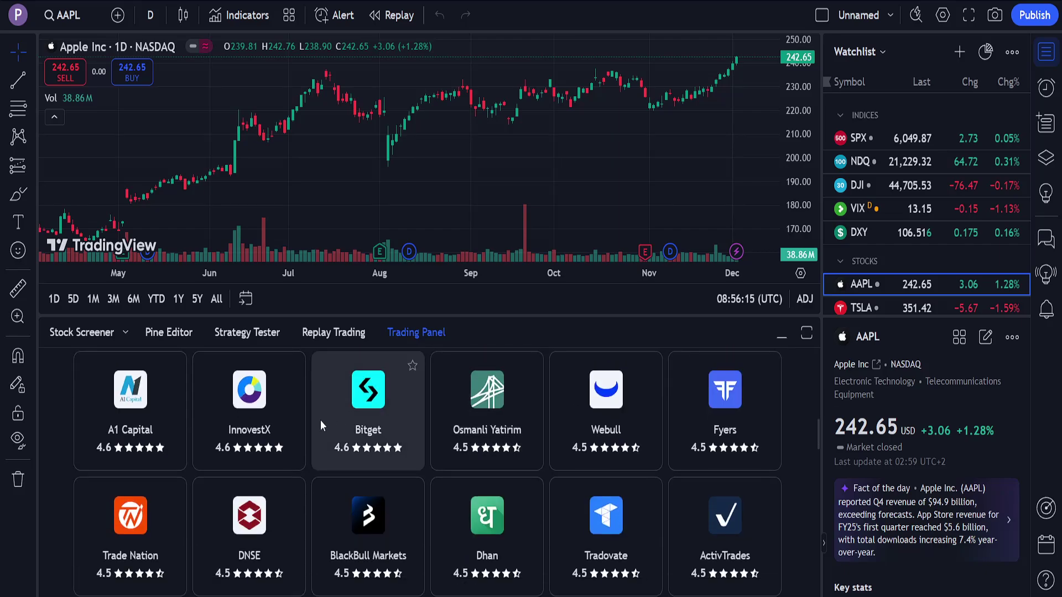
{"action": "left_click", "coordinate": [378, 416]}
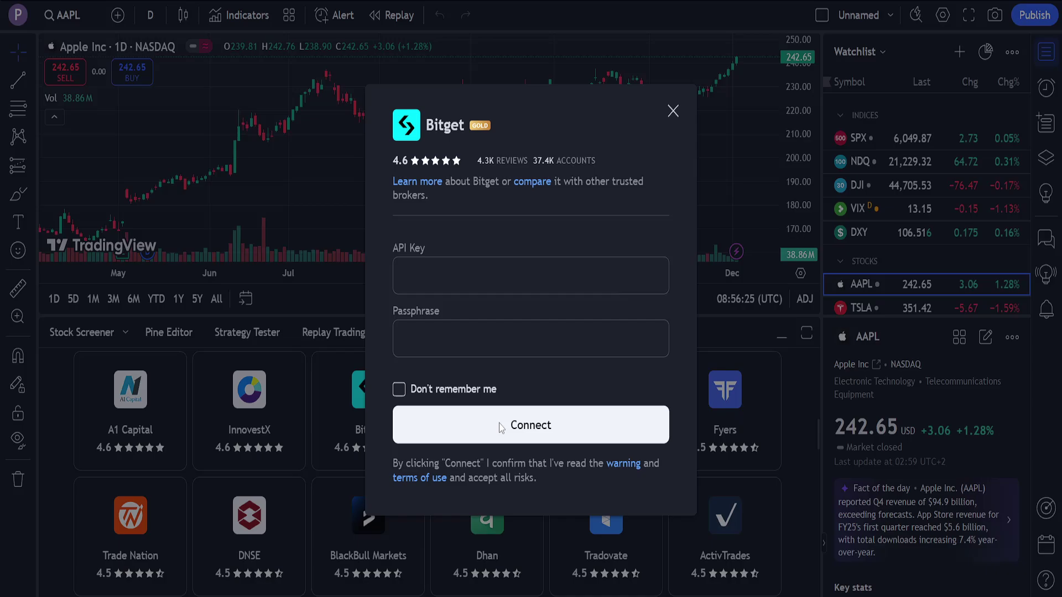
{"action": "left_click", "coordinate": [672, 110]}
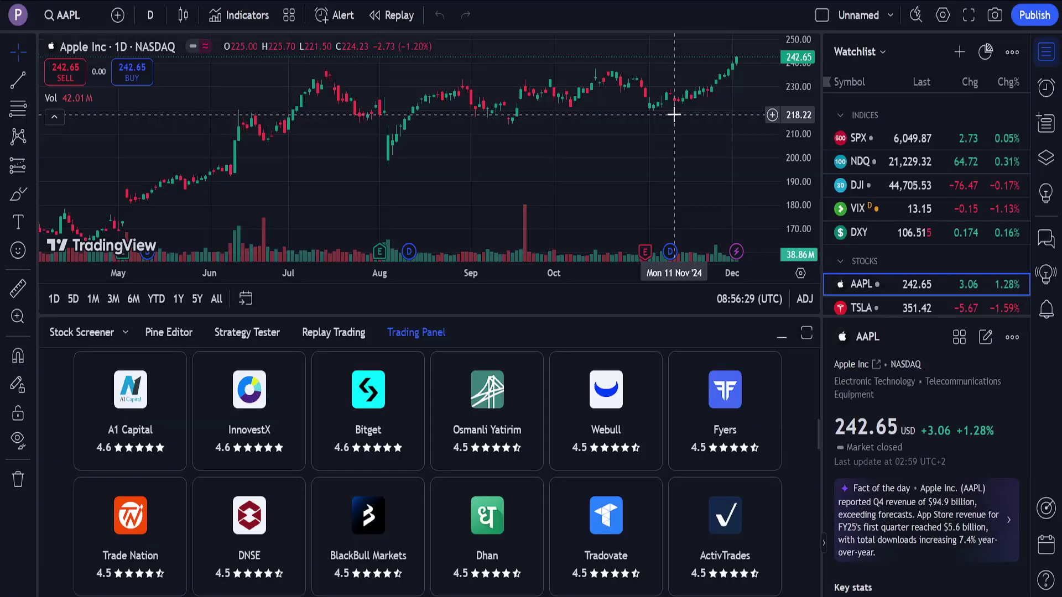
{"action": "scroll", "coordinate": [527, 356], "scroll_direction": "up", "scroll_amount": 3}
{"action": "scroll", "coordinate": [528, 355], "scroll_direction": "up", "scroll_amount": 1}
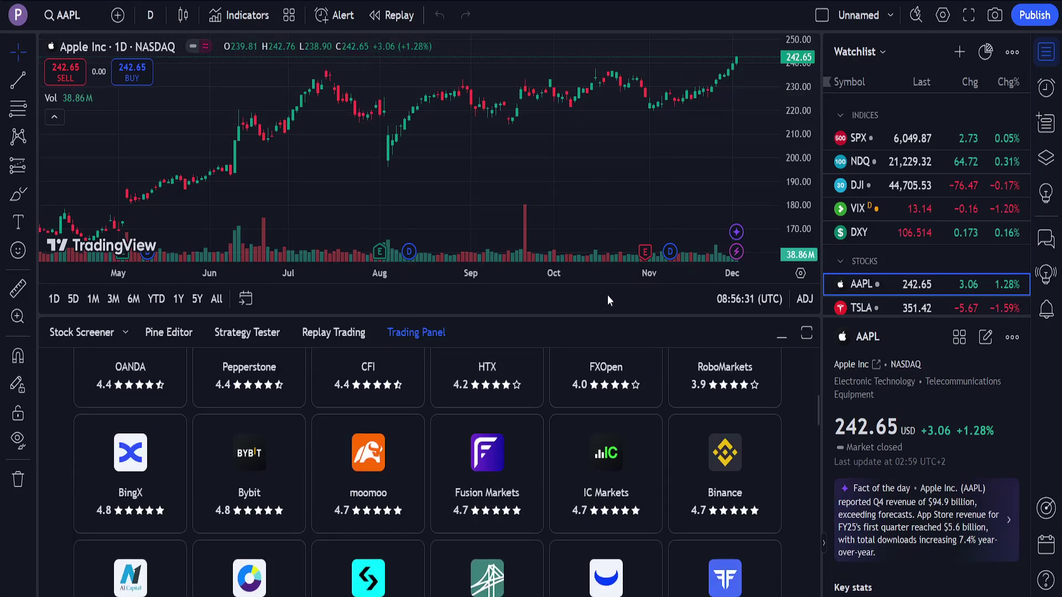